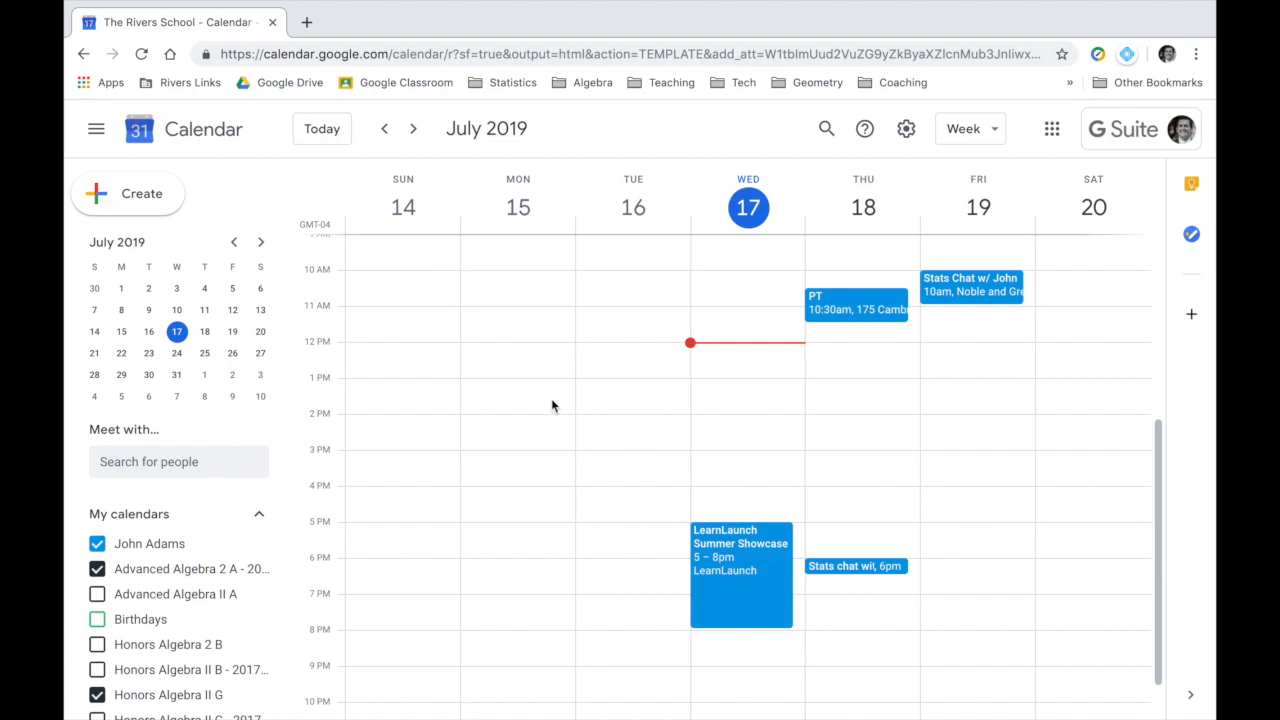
Create a fully detailed event on Friday, July 19 from 12:00pm to 1:00pm and title it "Lunch Meeting".
{"action": "left_click", "coordinate": [944, 346]}
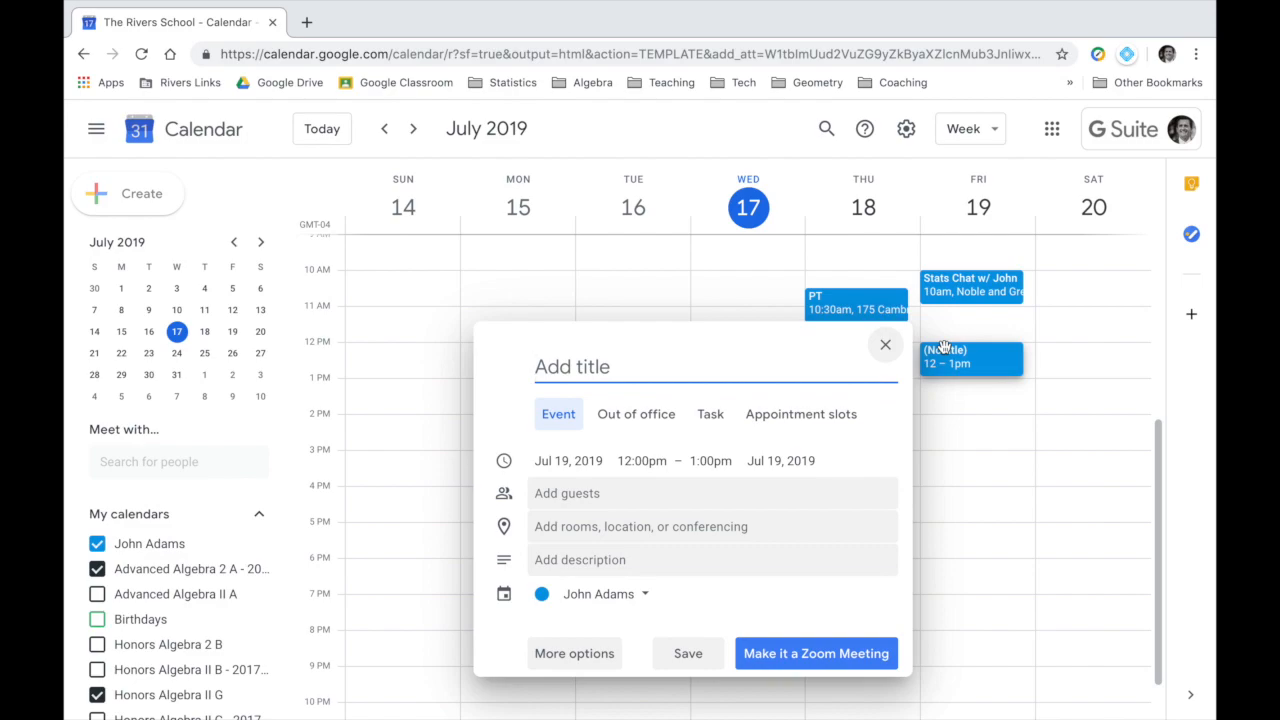
{"action": "left_click", "coordinate": [564, 655]}
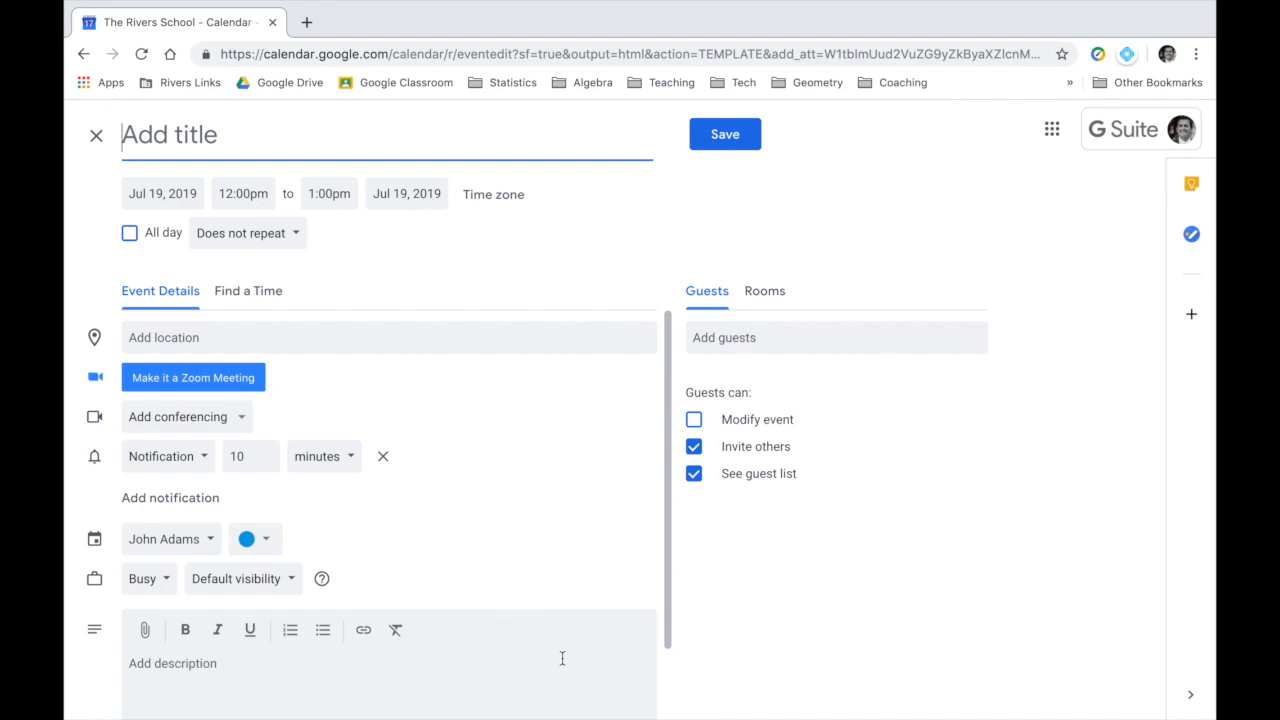
{"action": "type", "text": "Lunch "}
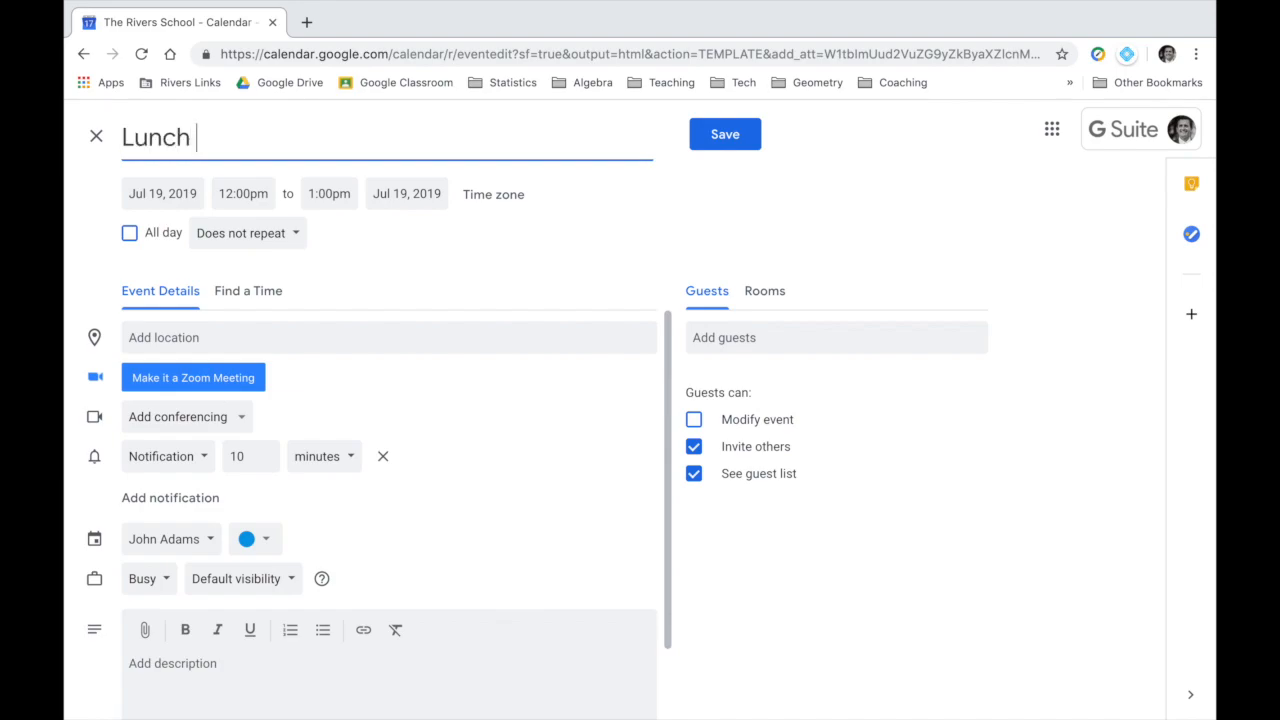
{"action": "type", "text": "Meeting"}
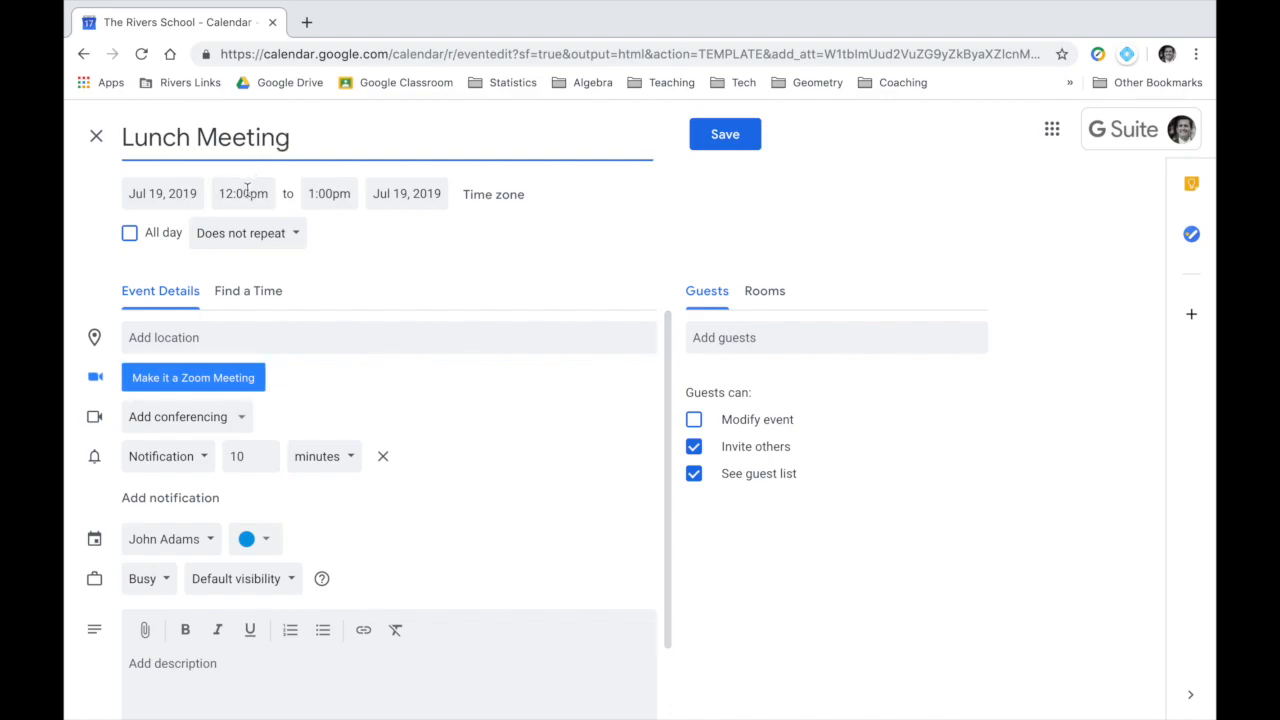
Check the available end times for the lunch meeting, and switch the event to all day and back to timed.
{"action": "left_click", "coordinate": [334, 192]}
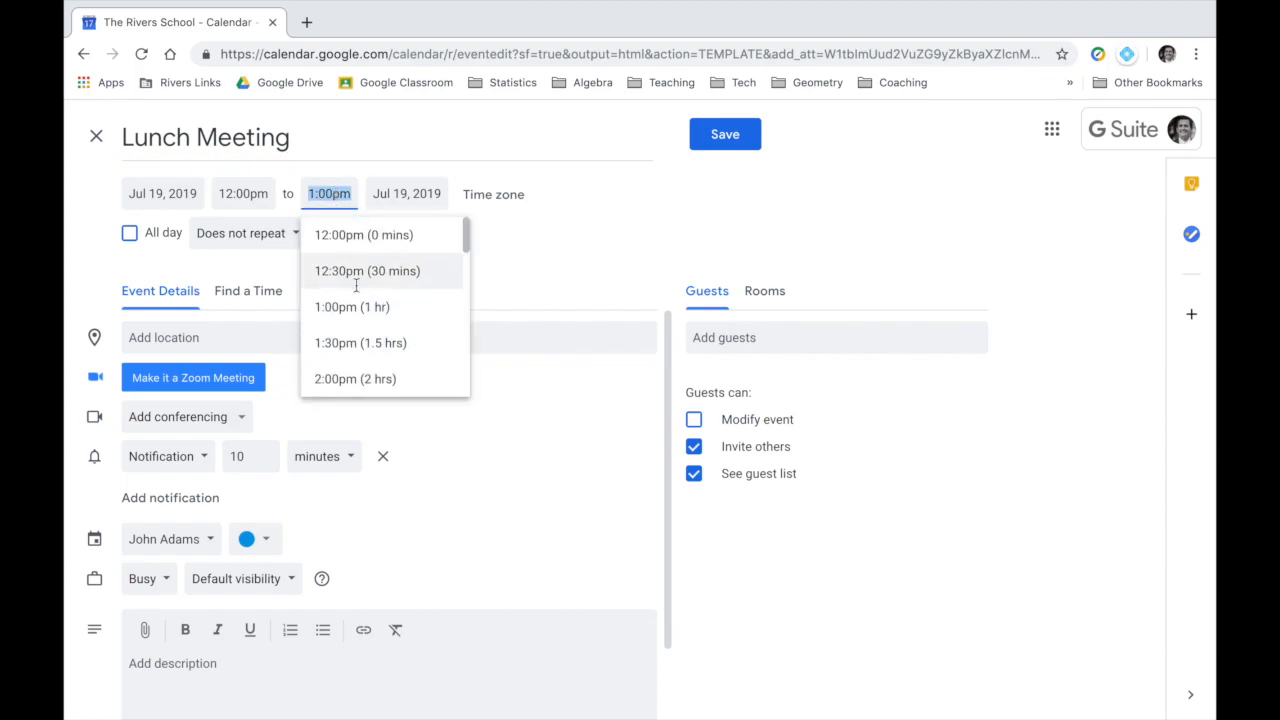
{"action": "left_click", "coordinate": [334, 197]}
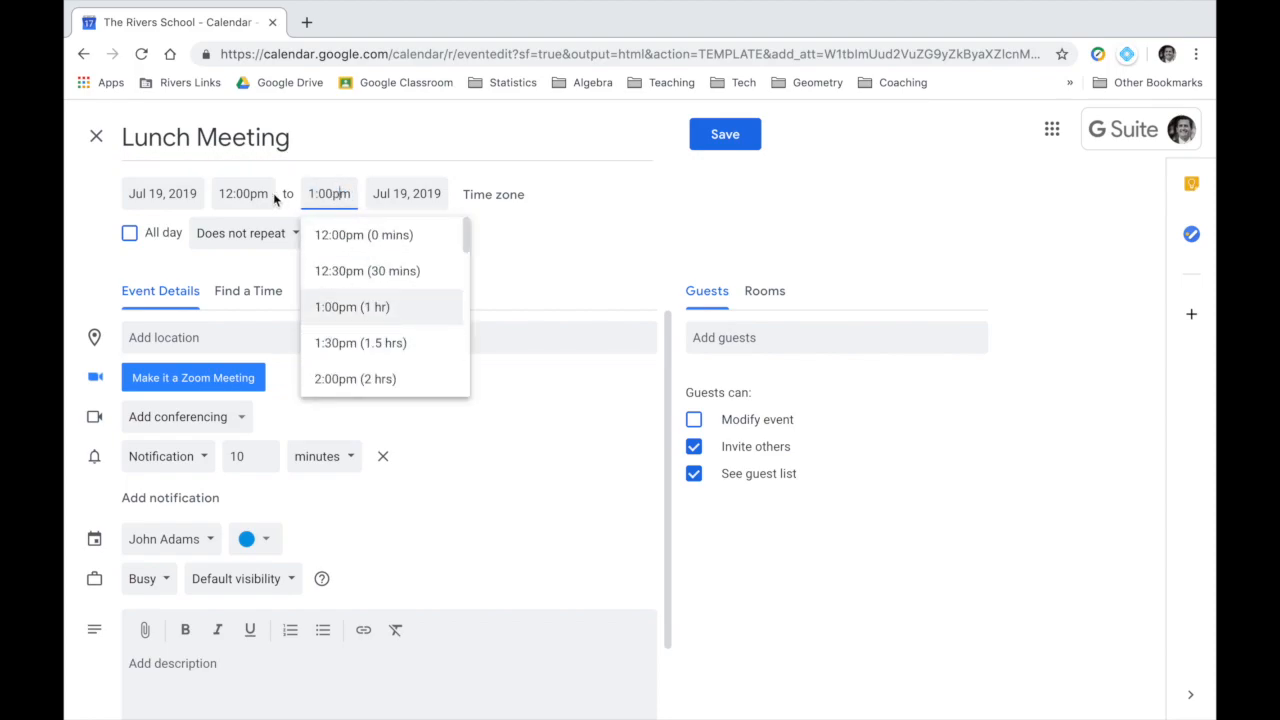
{"action": "left_click", "coordinate": [80, 245]}
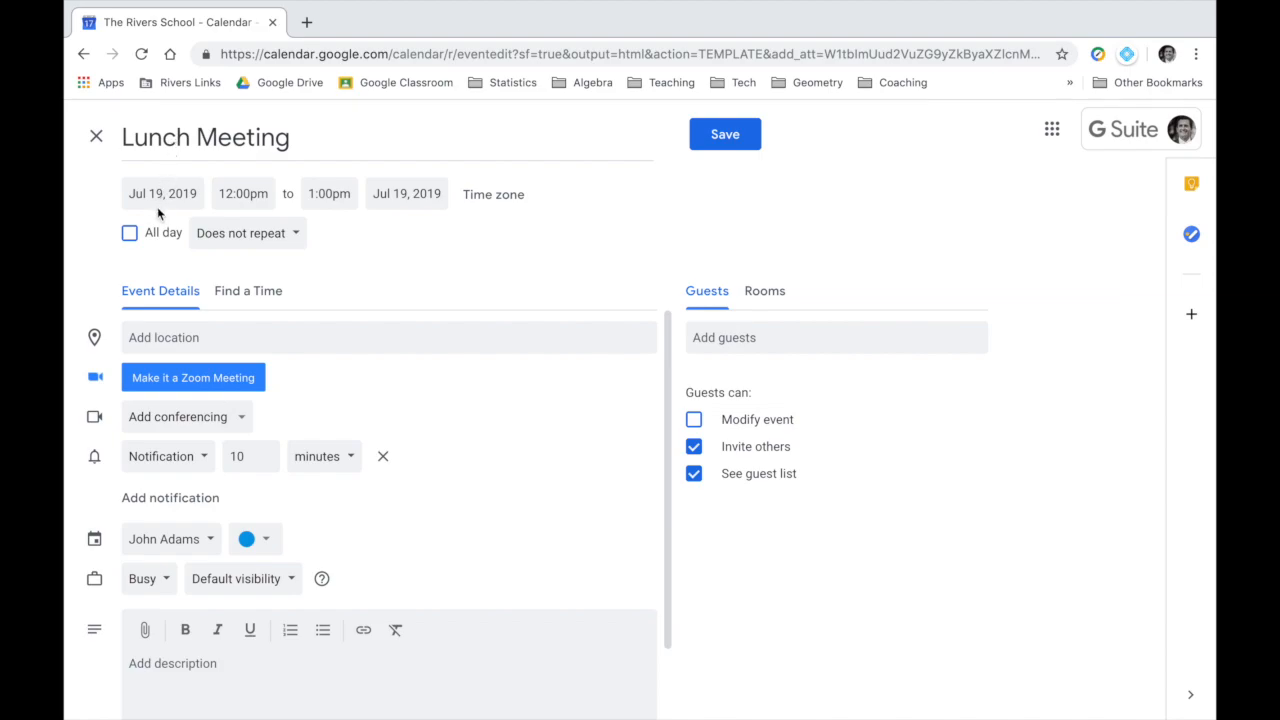
{"action": "left_click", "coordinate": [129, 234]}
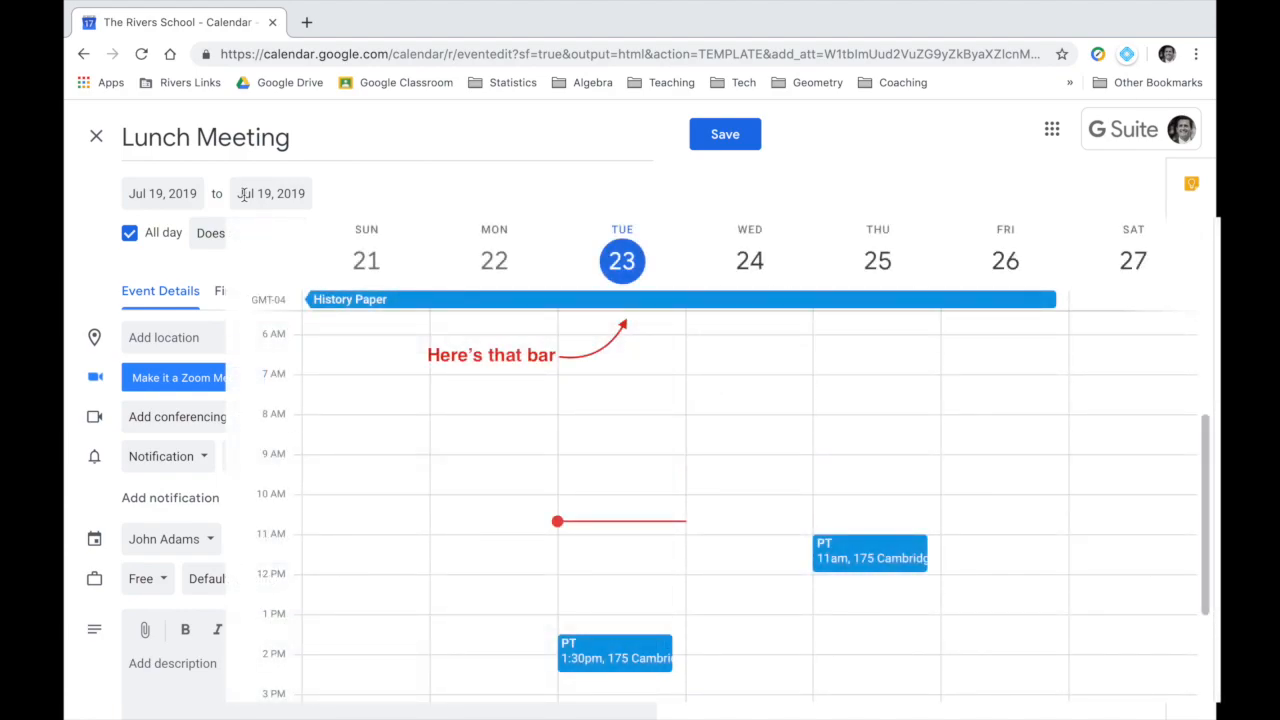
{"action": "left_click", "coordinate": [131, 234]}
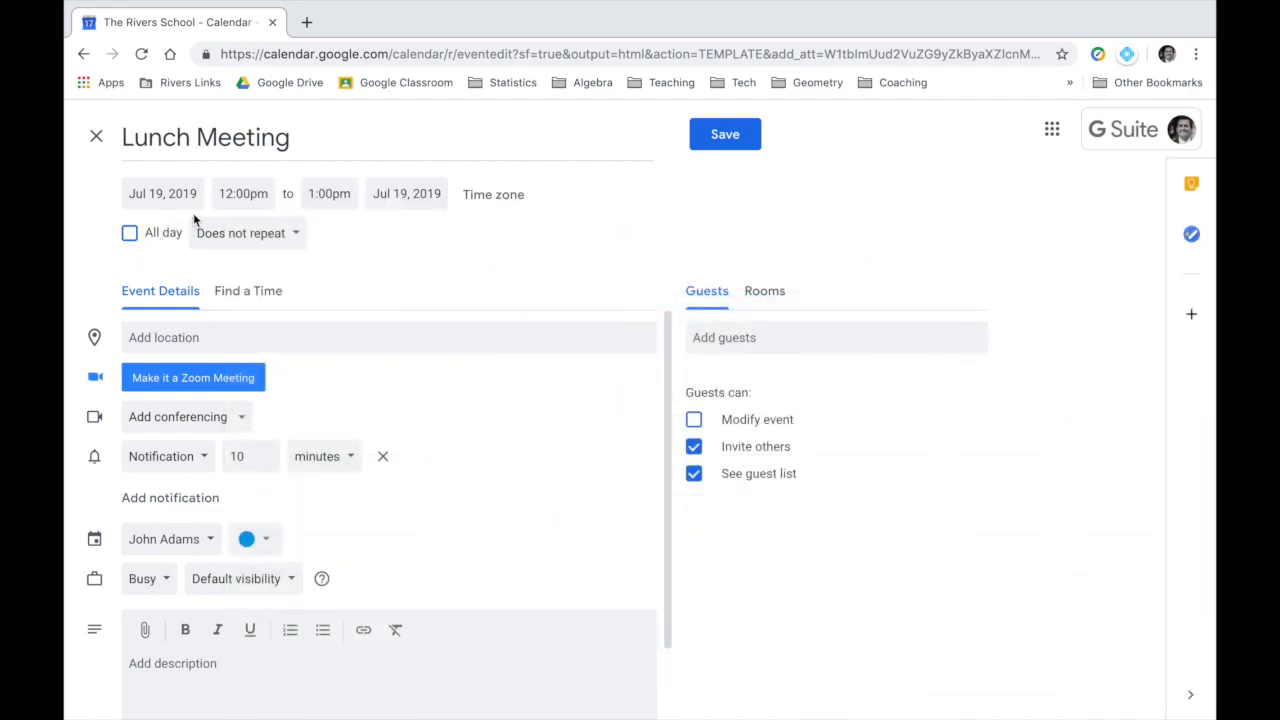
Search for "Noble" as the event location and choose Noble and Greenough School.
{"action": "left_click", "coordinate": [214, 337]}
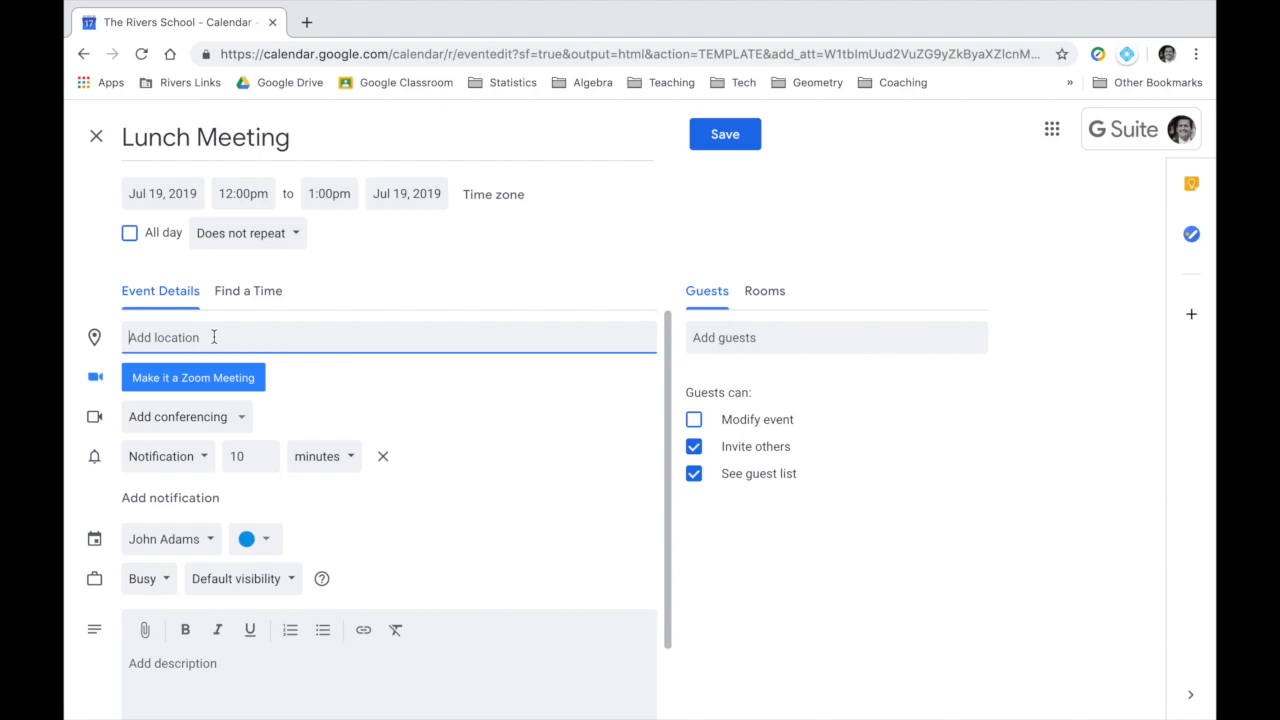
{"action": "type", "text": "Noble"}
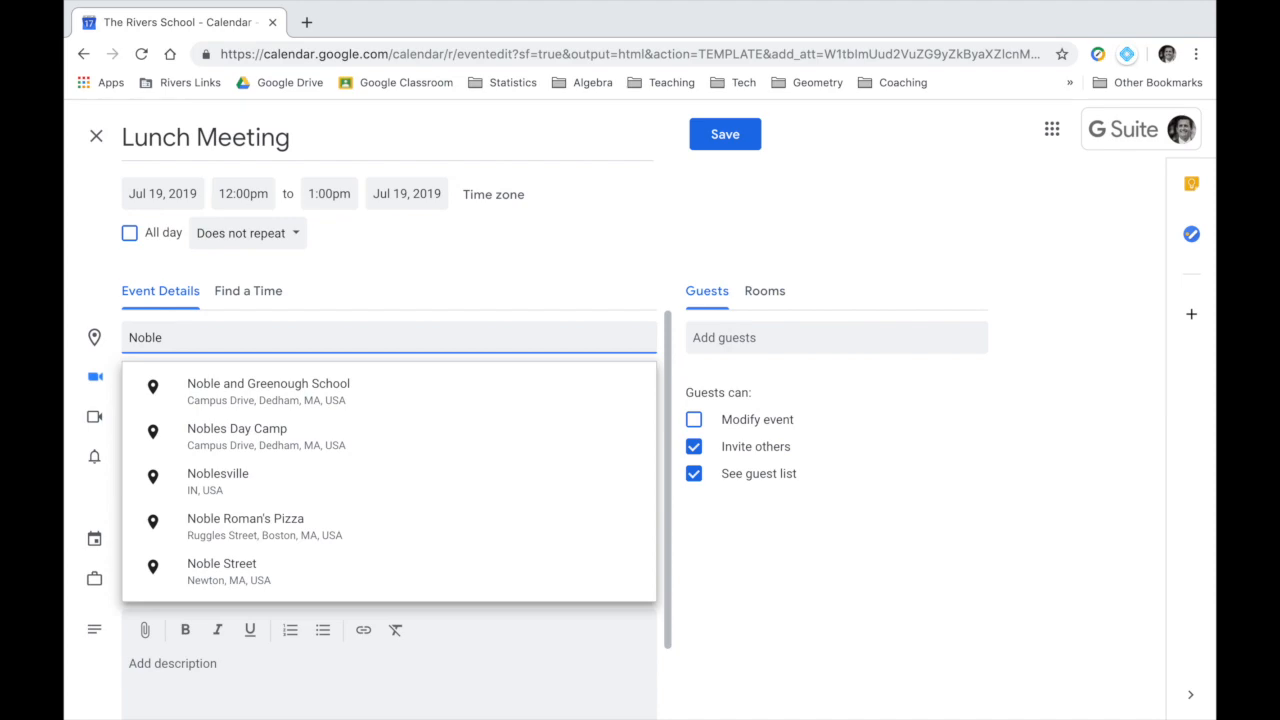
{"action": "left_click", "coordinate": [218, 393]}
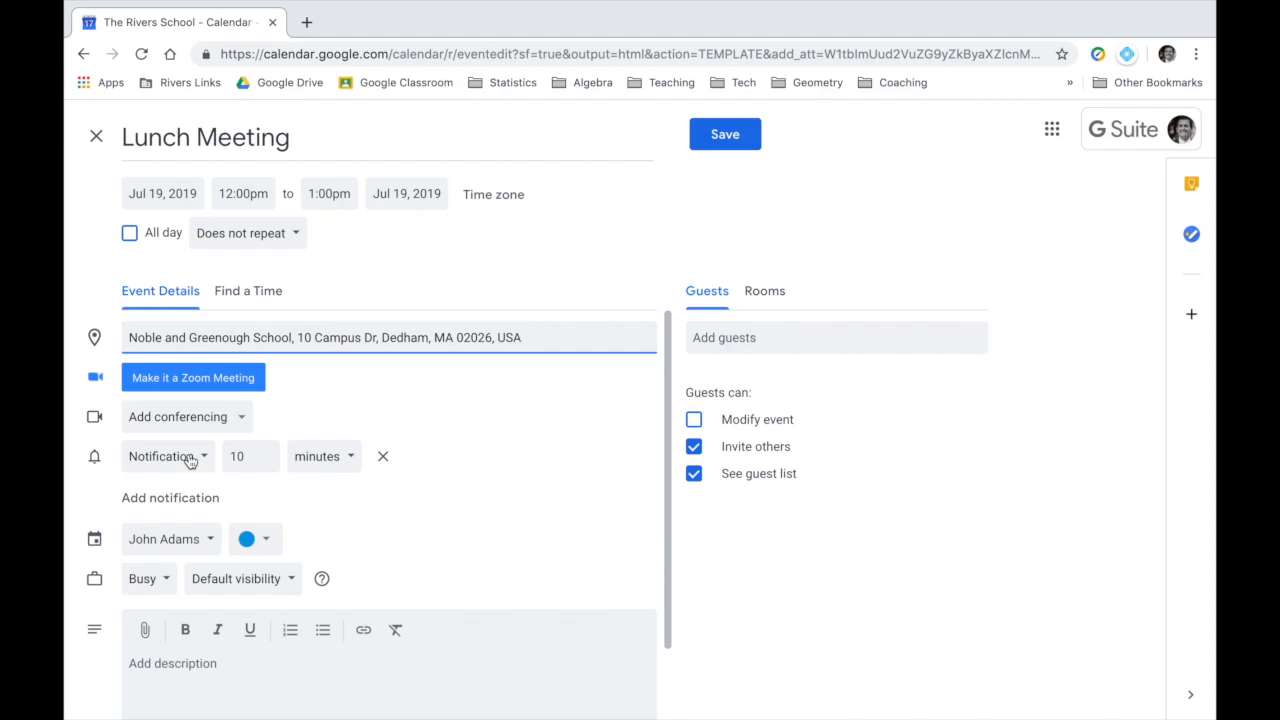
Check the time units offered for the notification and add the first suggested contact as a guest.
{"action": "left_click", "coordinate": [331, 458]}
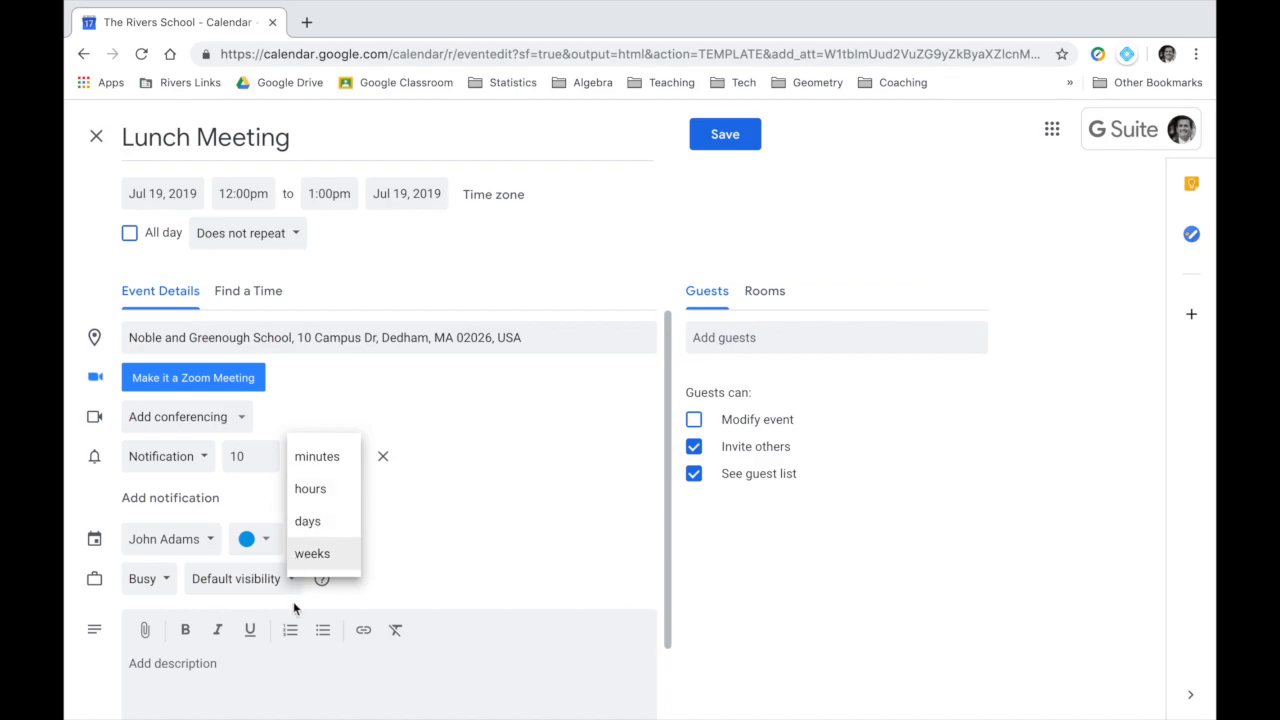
{"action": "left_click", "coordinate": [414, 512]}
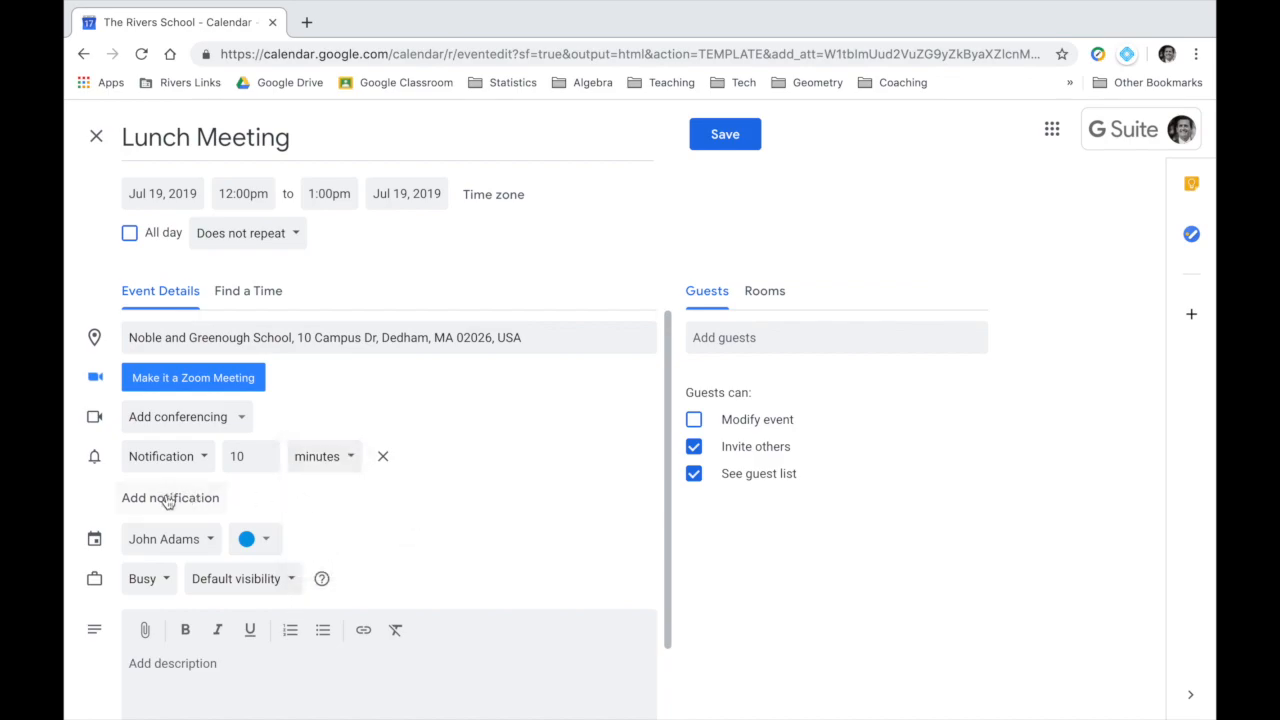
{"action": "left_click", "coordinate": [740, 334]}
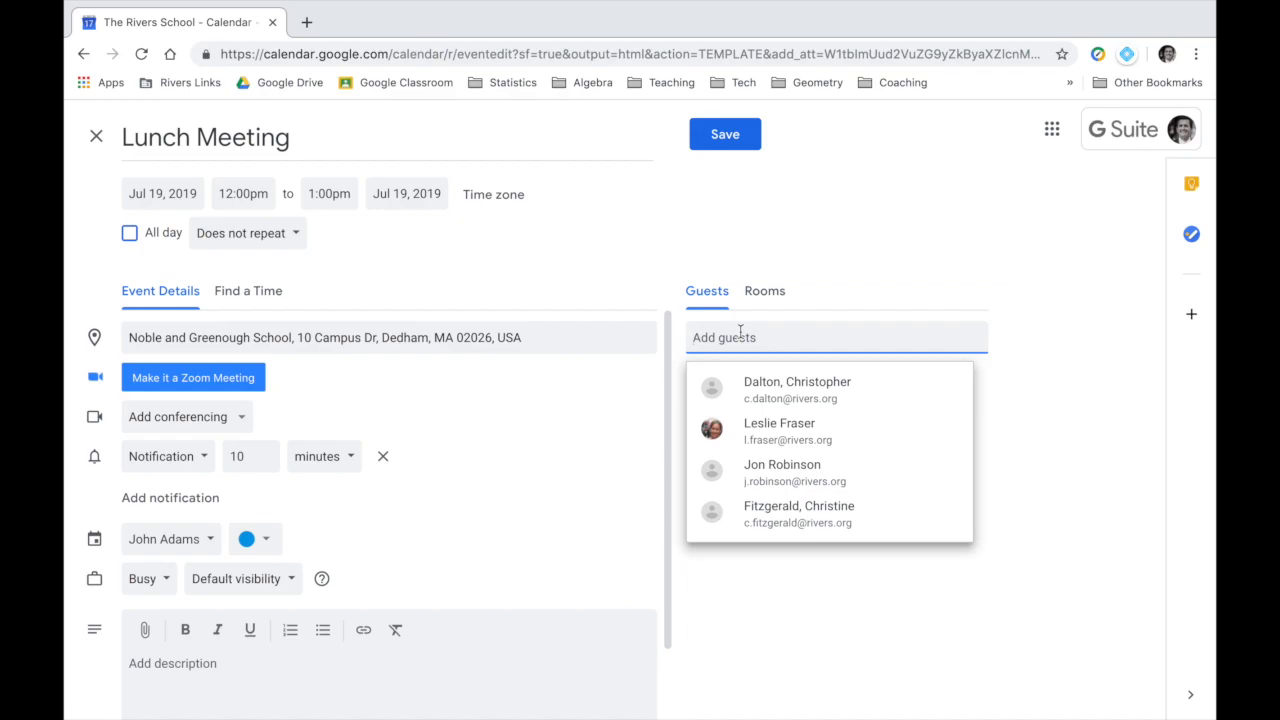
{"action": "left_click", "coordinate": [757, 392]}
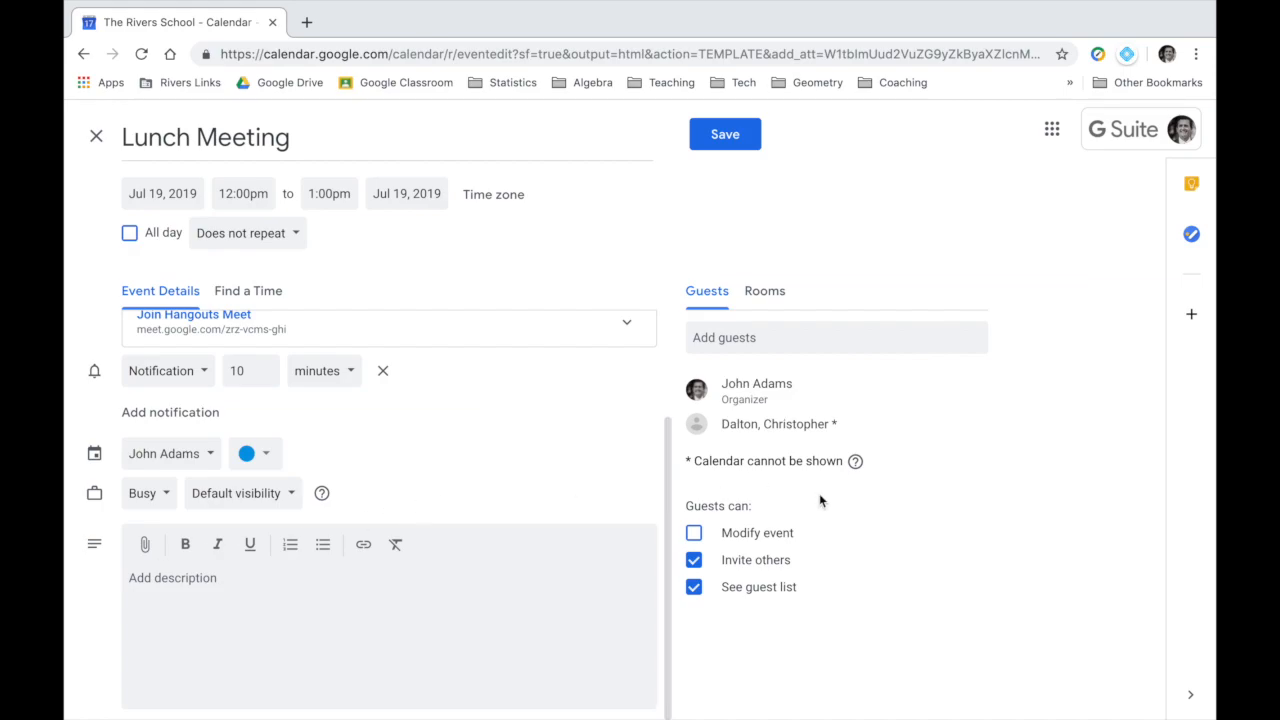
Review the event's Hangouts Meet conferencing details and the available event colors without changing them.
{"action": "scroll", "coordinate": [580, 527], "scroll_direction": "up", "scroll_amount": 3}
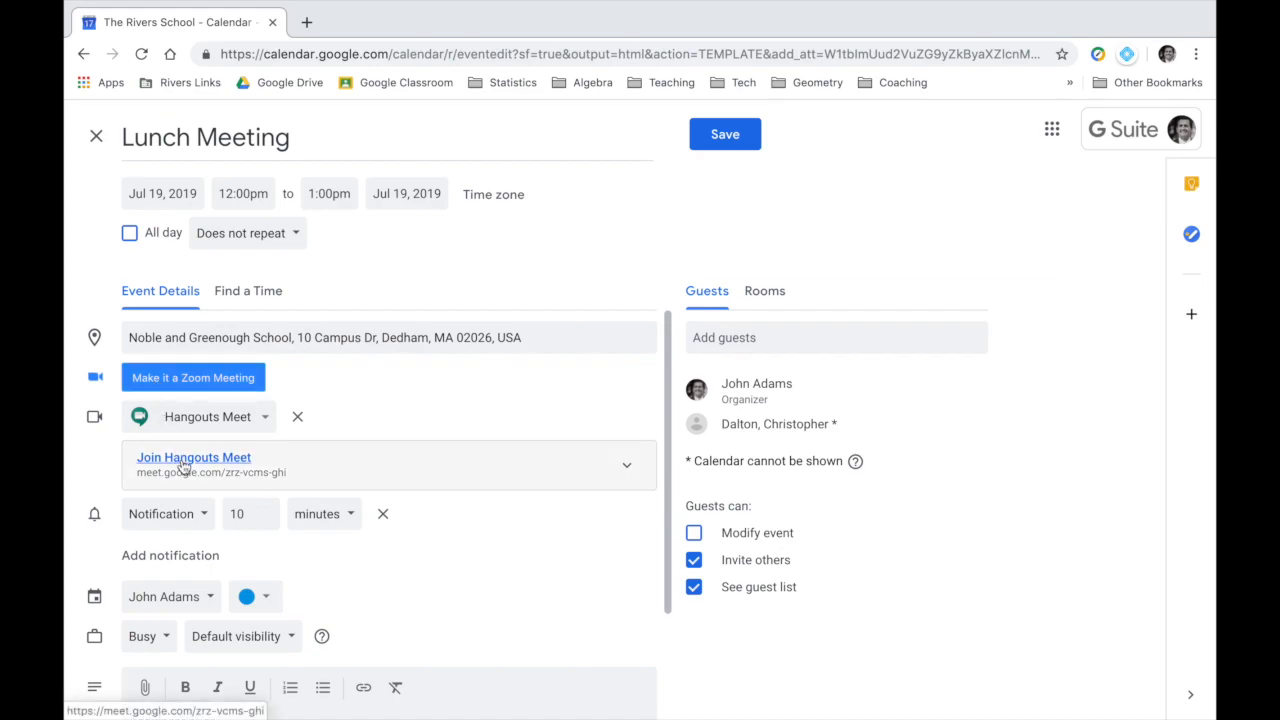
{"action": "scroll", "coordinate": [177, 463], "scroll_direction": "down", "scroll_amount": 1}
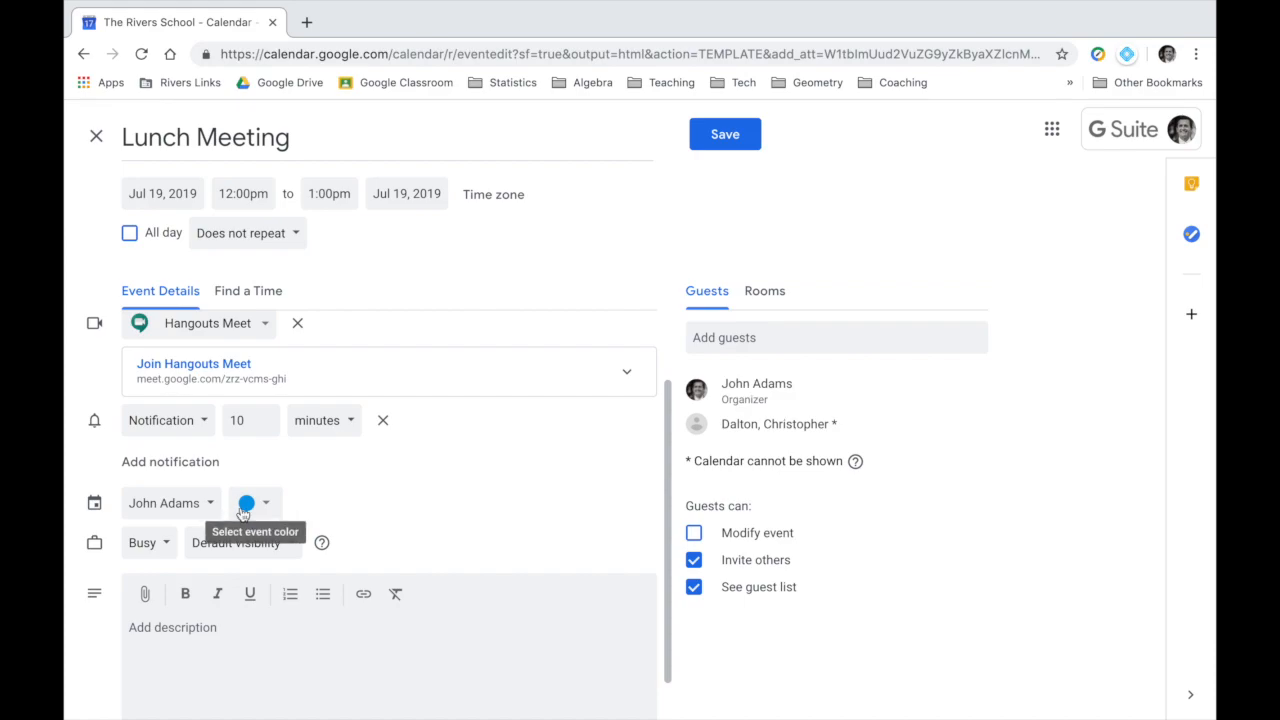
{"action": "left_click", "coordinate": [244, 508]}
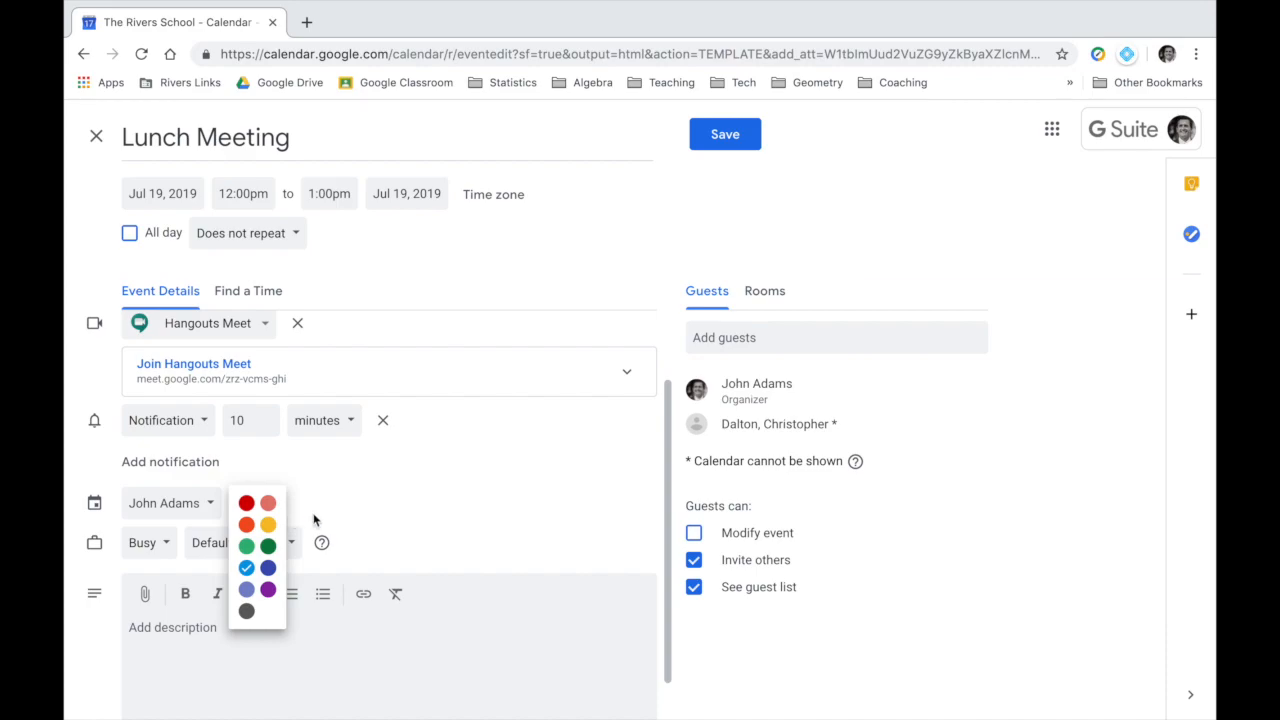
{"action": "left_click", "coordinate": [321, 516]}
{"action": "scroll", "coordinate": [321, 516], "scroll_direction": "up", "scroll_amount": 1}
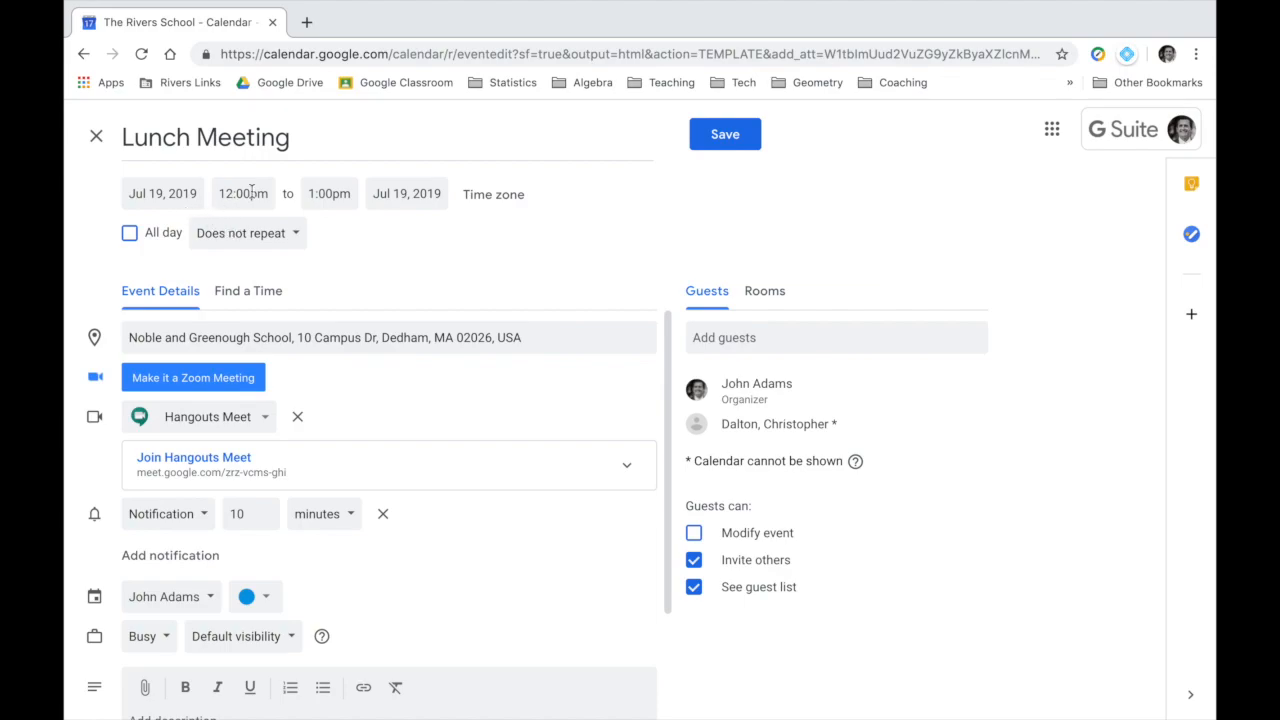
Close the lunch meeting event and discard its unsaved changes.
{"action": "left_click", "coordinate": [96, 136]}
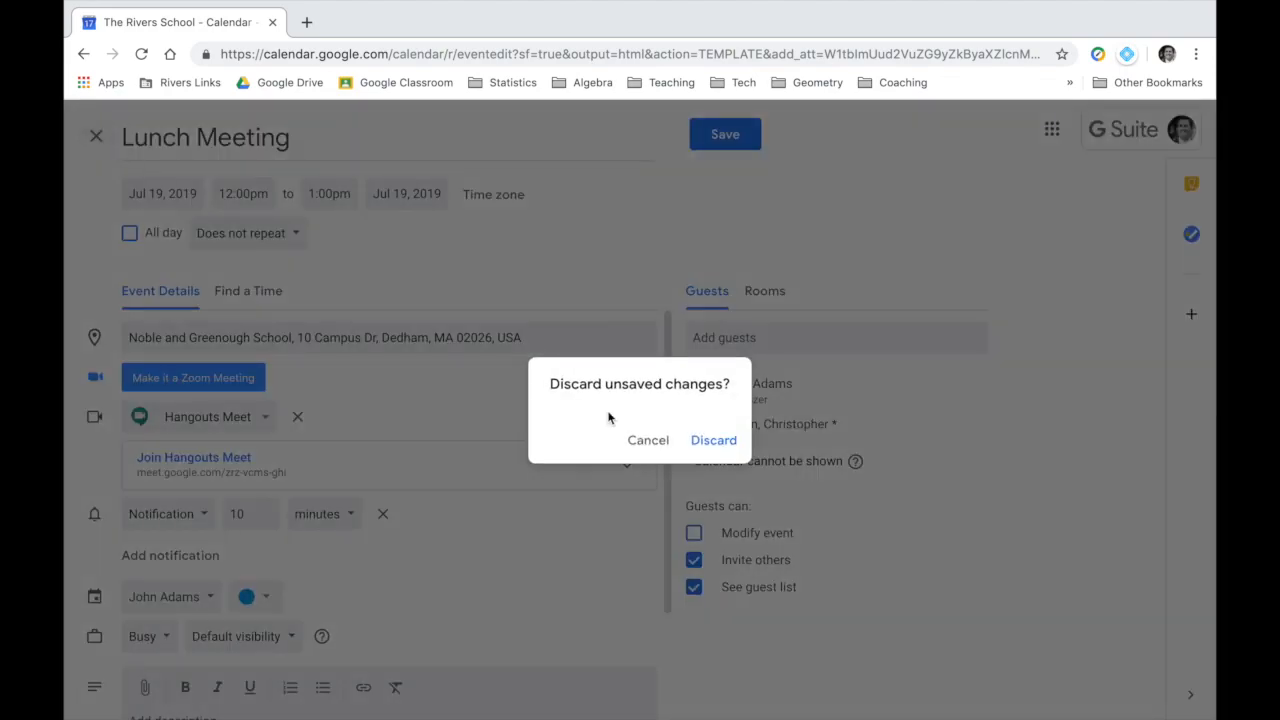
{"action": "left_click", "coordinate": [697, 440]}
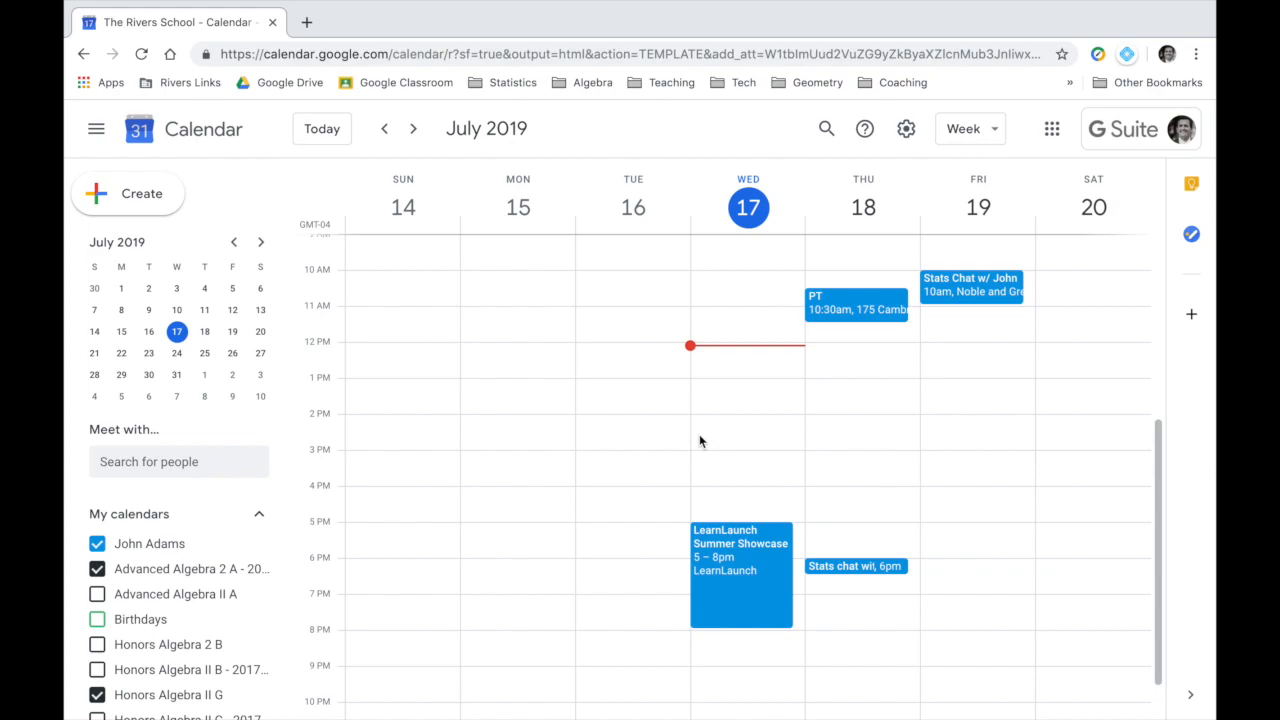
Open Gmail in a new browser tab and show the calendar beside the inbox.
{"action": "left_click", "coordinate": [306, 22]}
{"action": "type", "text": "gmail"}
{"action": "key", "text": "Return"}
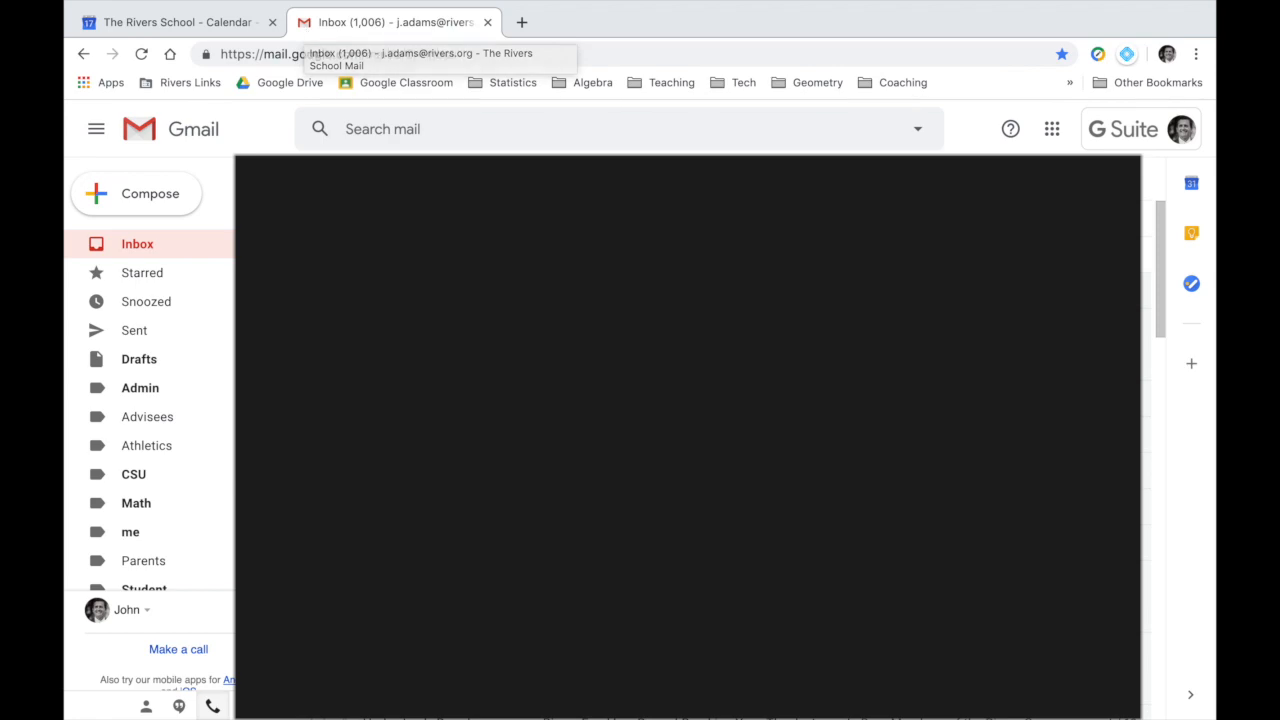
{"action": "left_click", "coordinate": [1189, 192]}
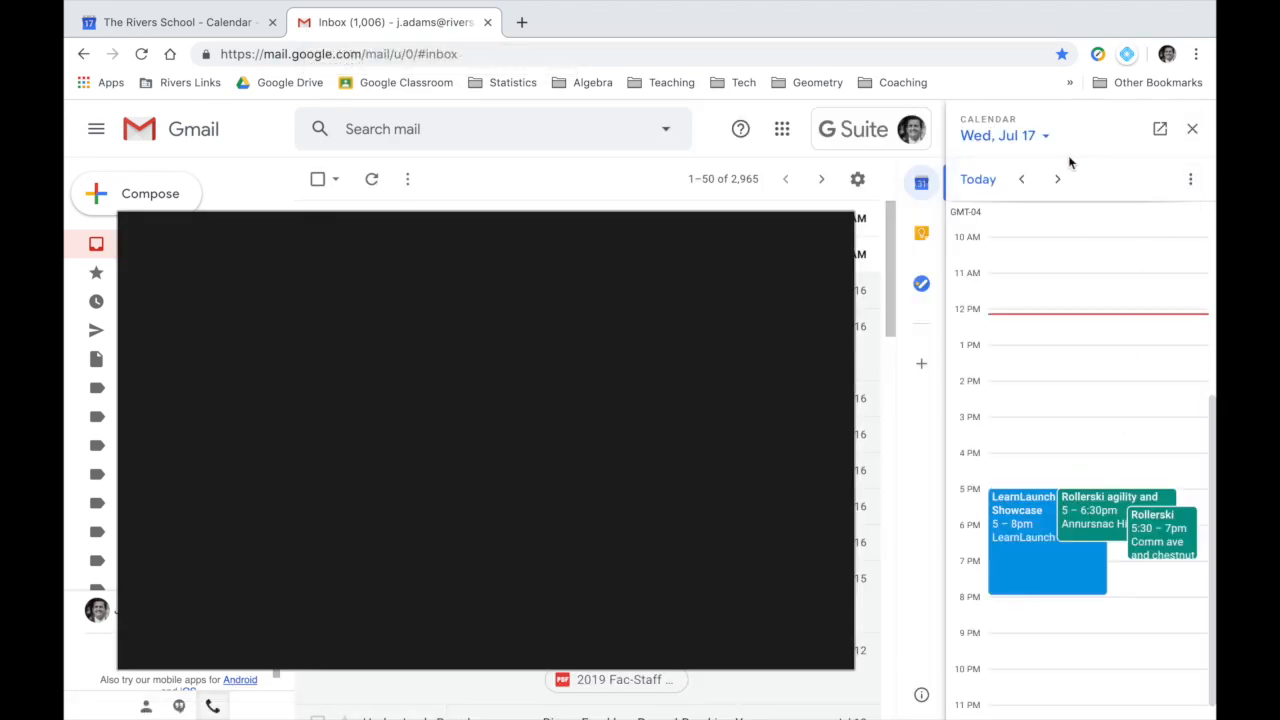
Start a new event at 10:00am on Thursday, July 18, titled "Stats Chat W/" followed by the contact's first name.
{"action": "left_click", "coordinate": [1057, 179]}
{"action": "scroll", "coordinate": [1014, 276], "scroll_direction": "up", "scroll_amount": 1}
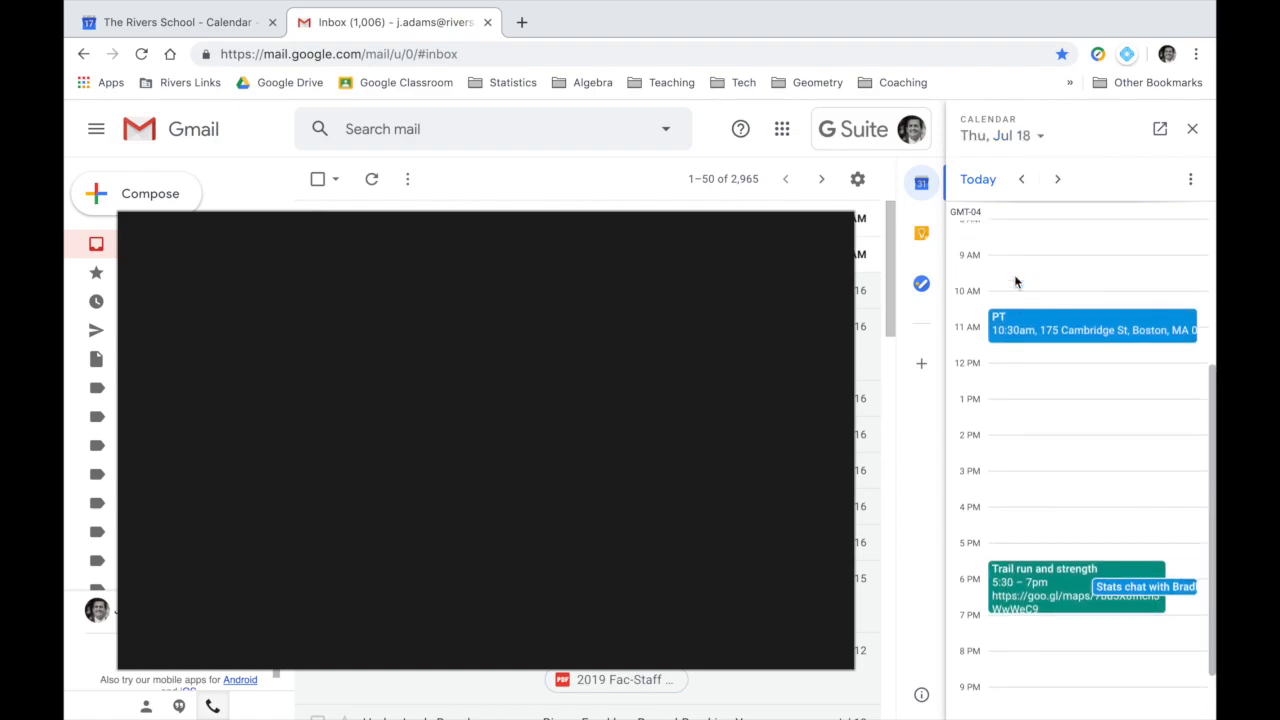
{"action": "left_click", "coordinate": [1007, 309]}
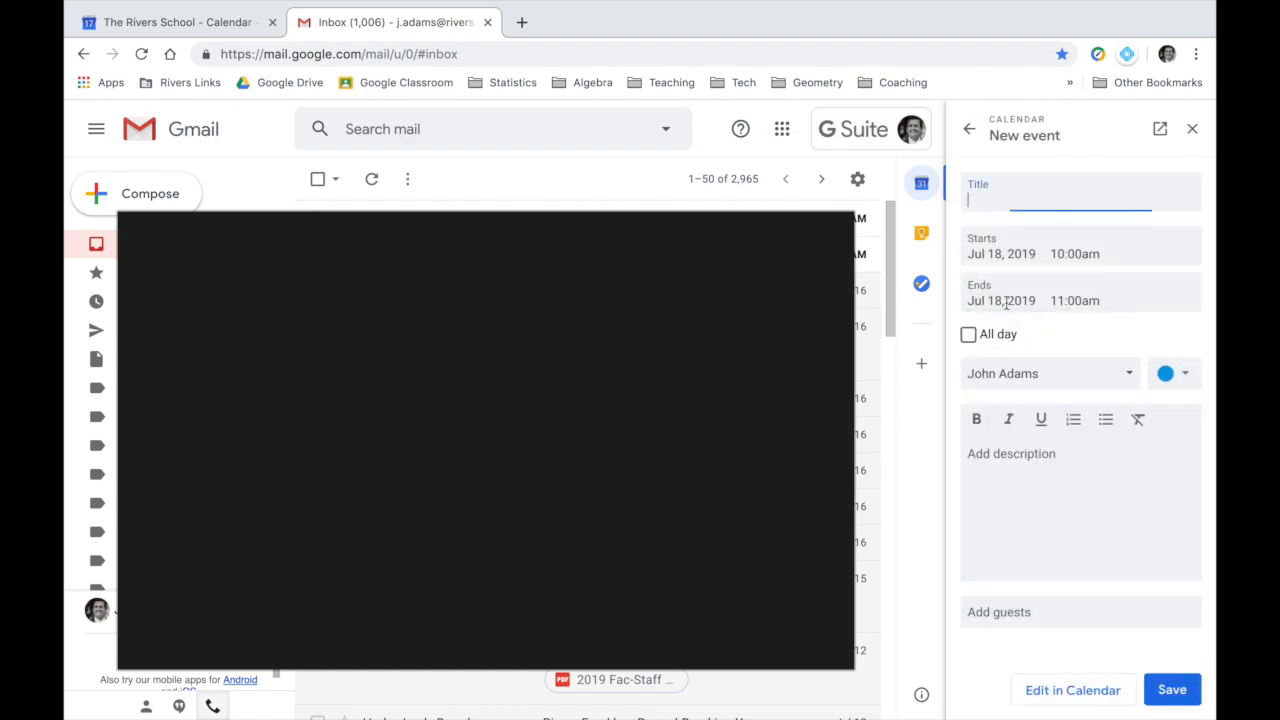
{"action": "type", "text": "Stats Chat W/ Elizabeth"}
Set the stats chat event to start at 10:20am and end at 10:30am.
{"action": "left_click", "coordinate": [1075, 254]}
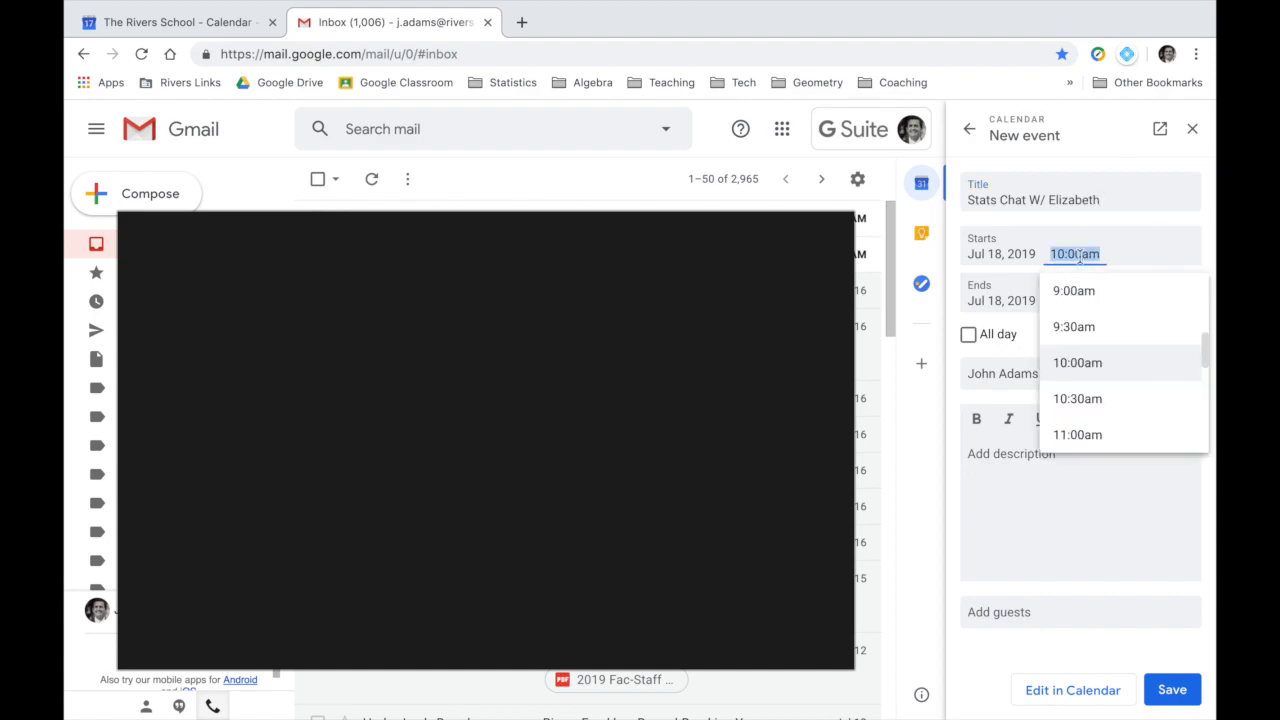
{"action": "type", "text": "10:20am"}
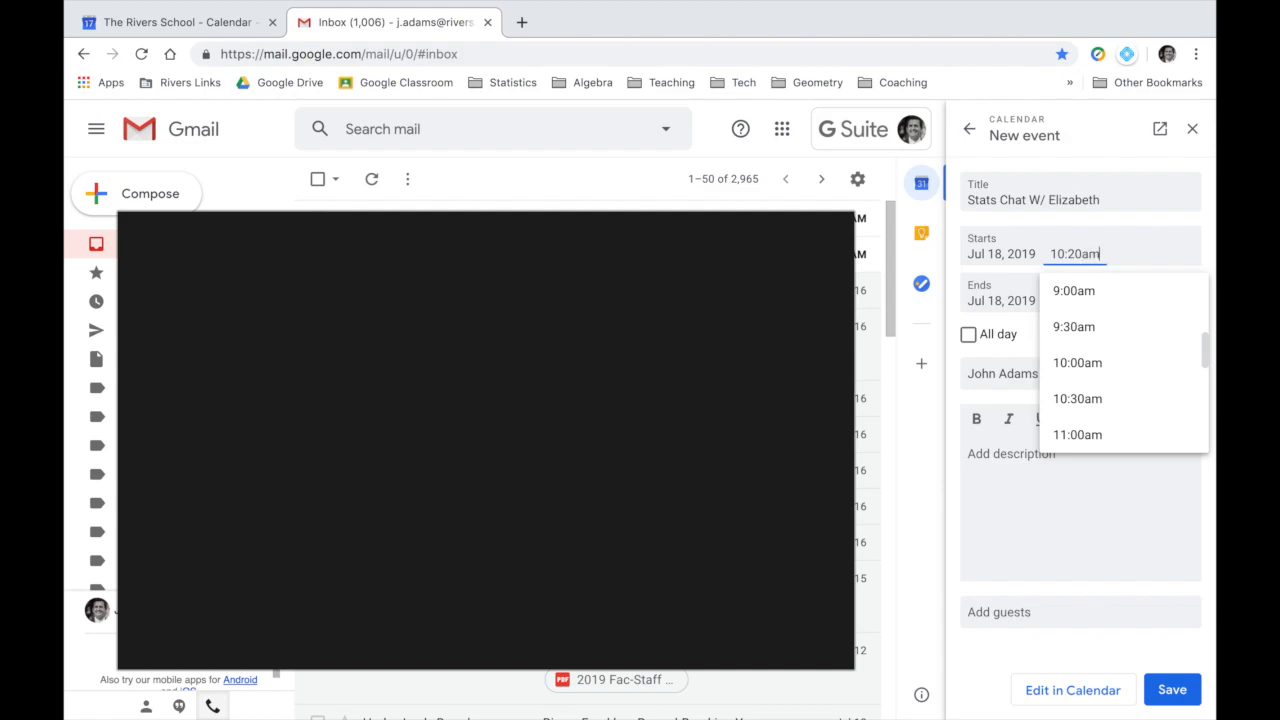
{"action": "key", "text": "Return"}
{"action": "left_click", "coordinate": [1068, 303]}
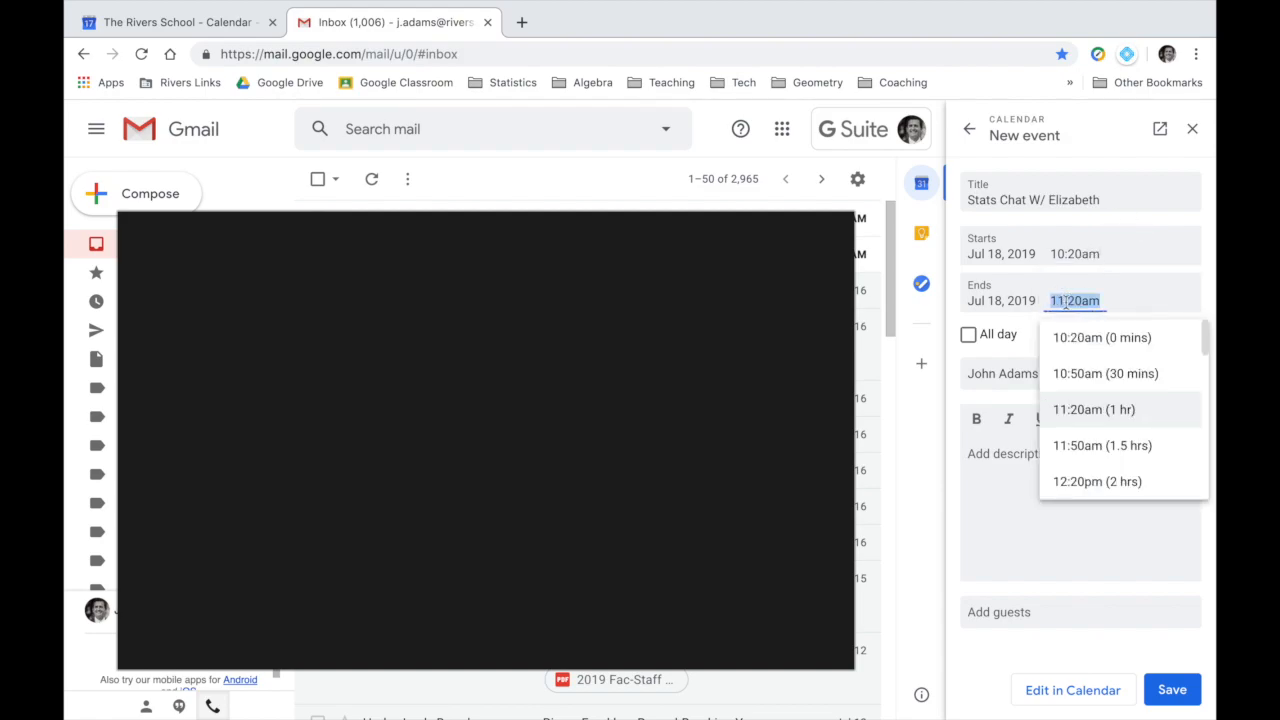
{"action": "type", "text": "10:30am"}
{"action": "key", "text": "Return"}
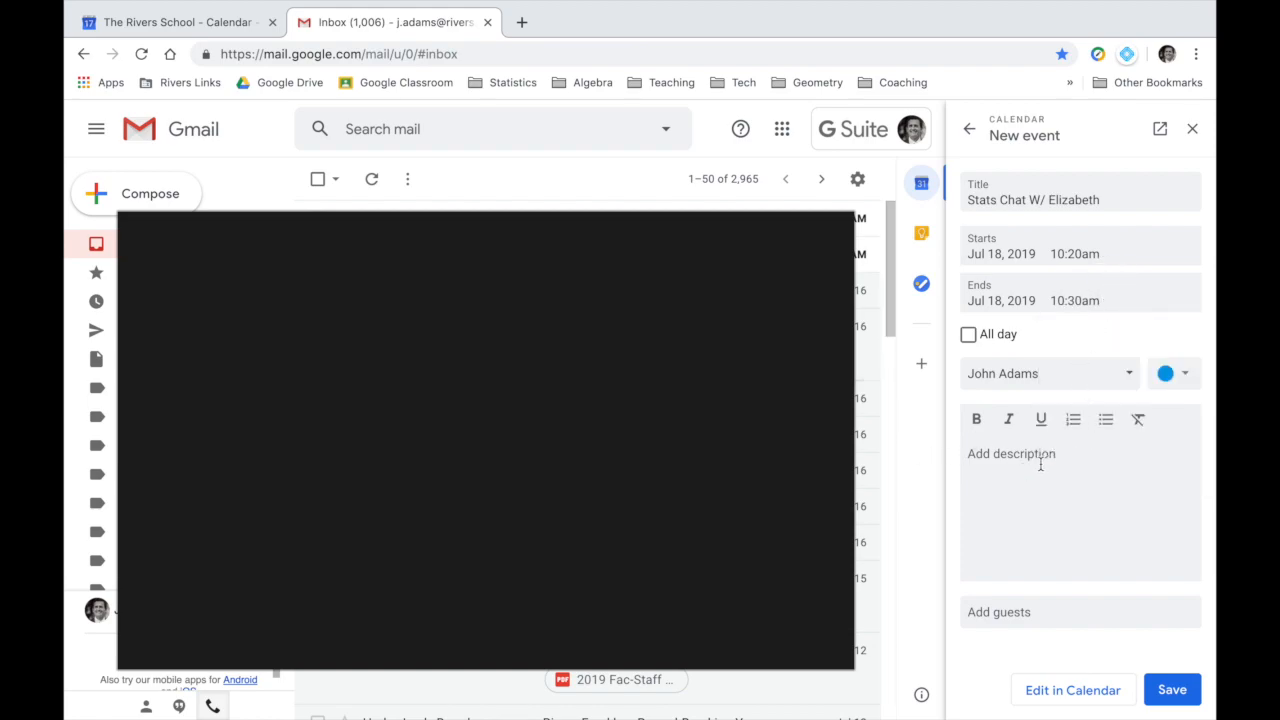
Activate the guest entry for the stats chat, and open the event in the full Google Calendar editor.
{"action": "left_click", "coordinate": [1020, 606]}
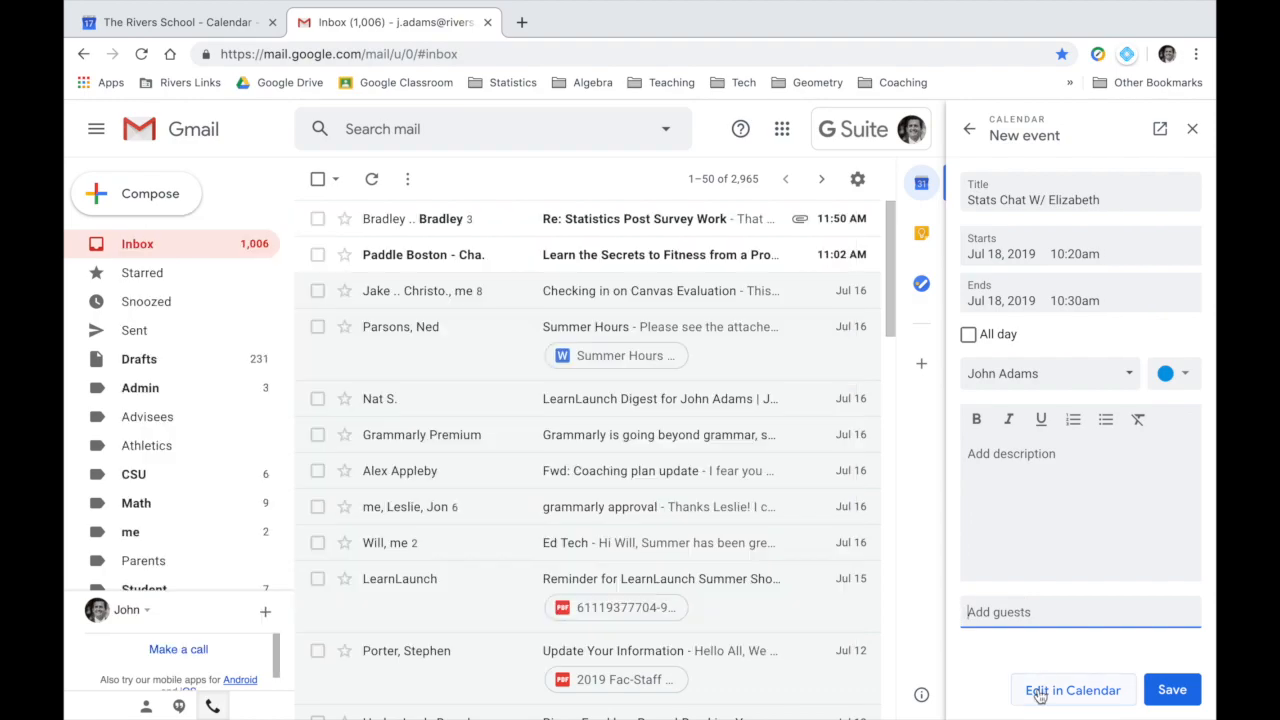
{"action": "left_click", "coordinate": [1040, 692]}
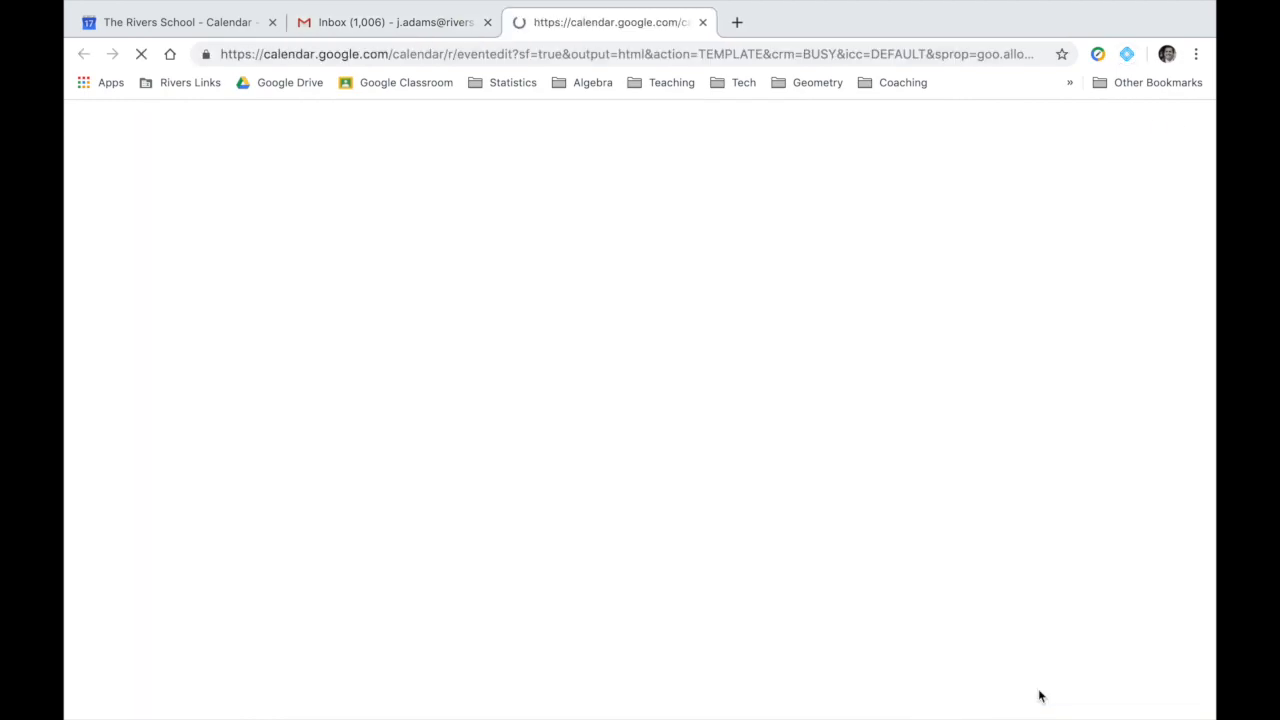